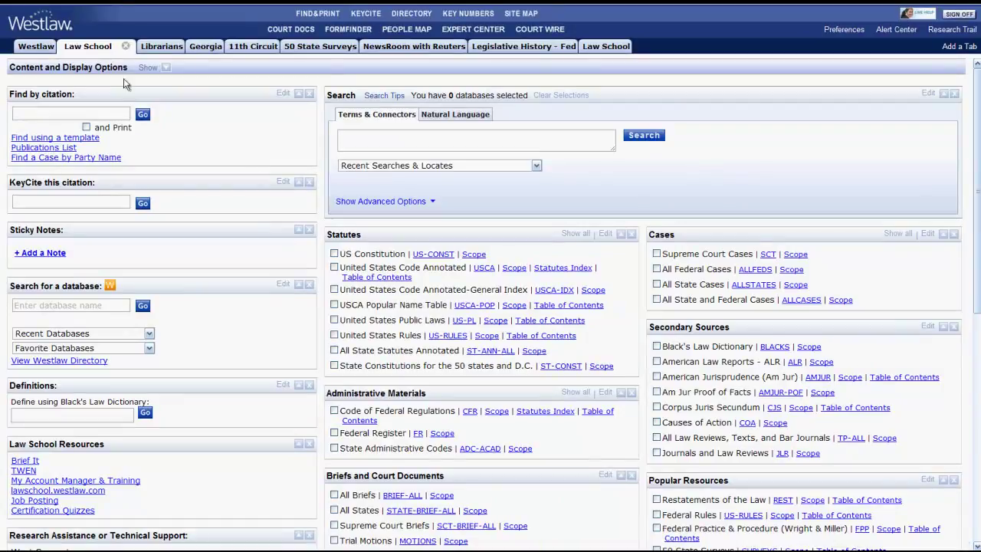
- On the Law School page, select the US Constitution, United States Code Annotated, Supreme Court Cases and Black's Law Dictionary databases
left_click(89, 49)
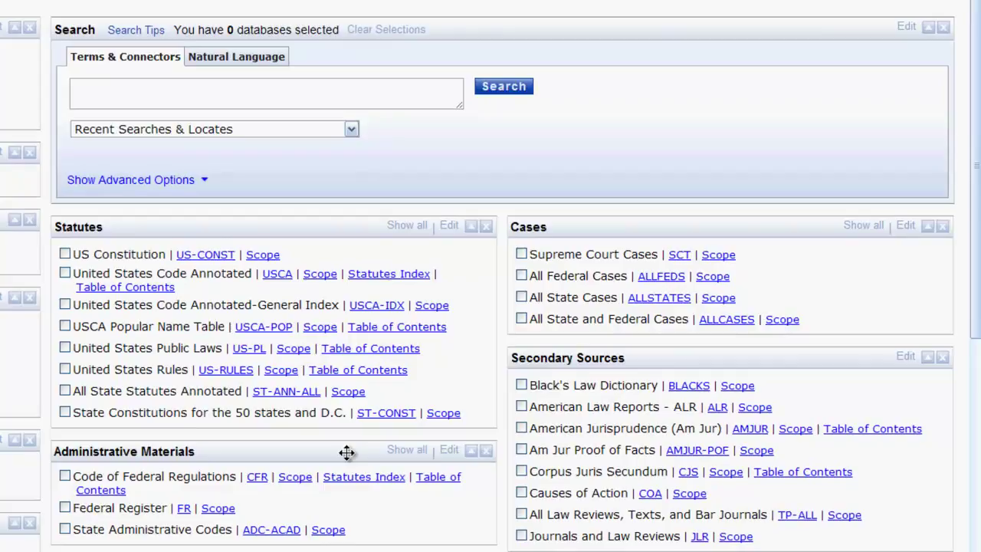
left_click(66, 255)
left_click(66, 274)
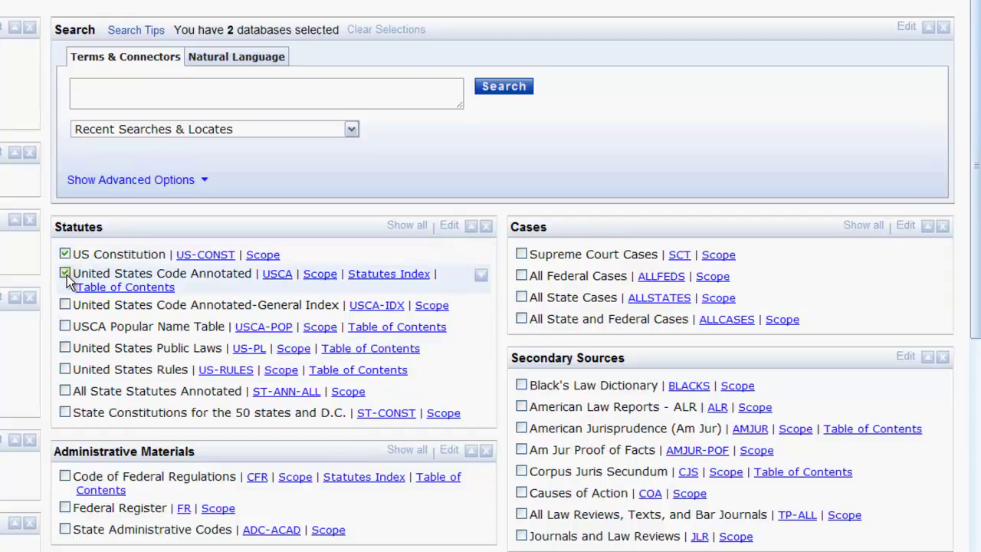
left_click(521, 254)
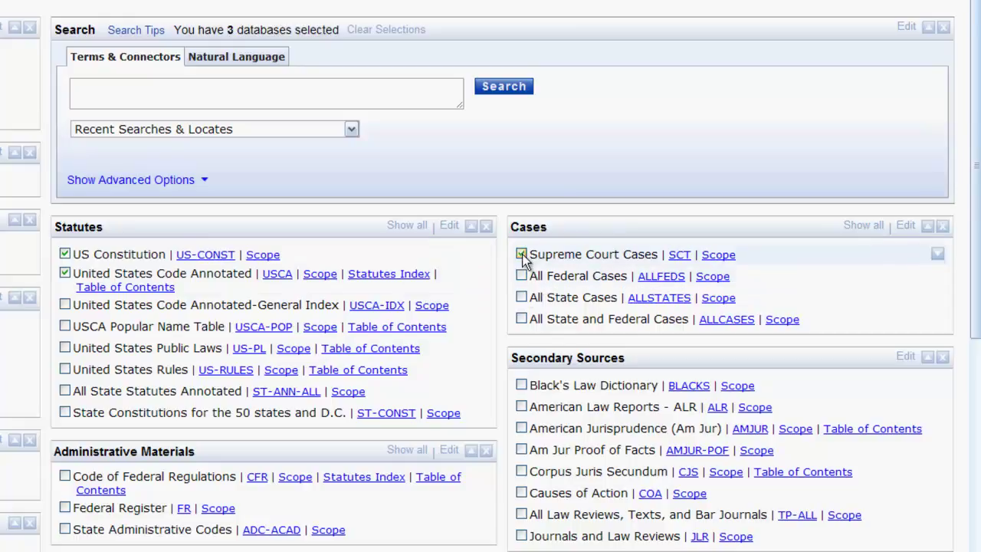
left_click(522, 385)
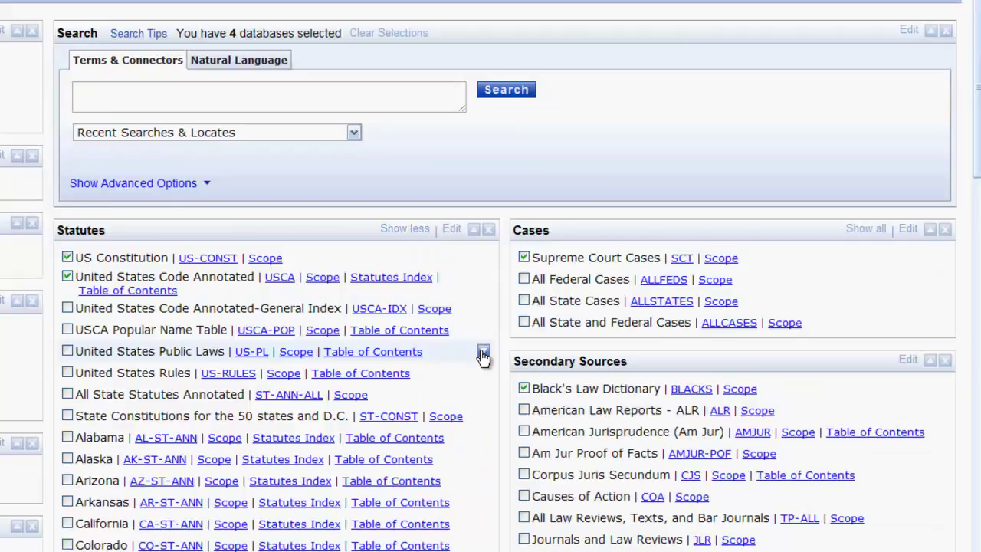
- Look through the expanded Statutes list of individual state databases and collapse it again
scroll(480, 353, "down", 4)
scroll(480, 351, "down", 3)
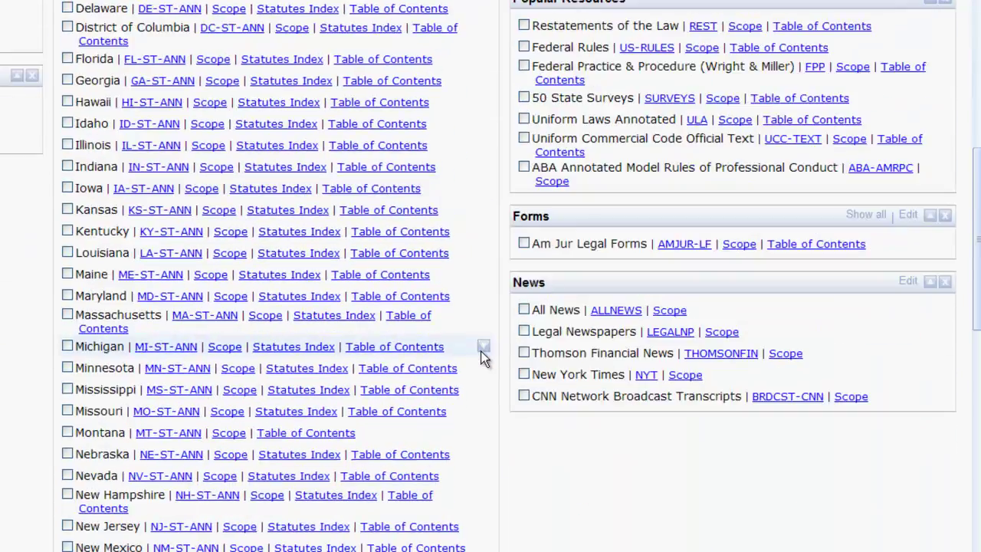
scroll(480, 351, "down", 2)
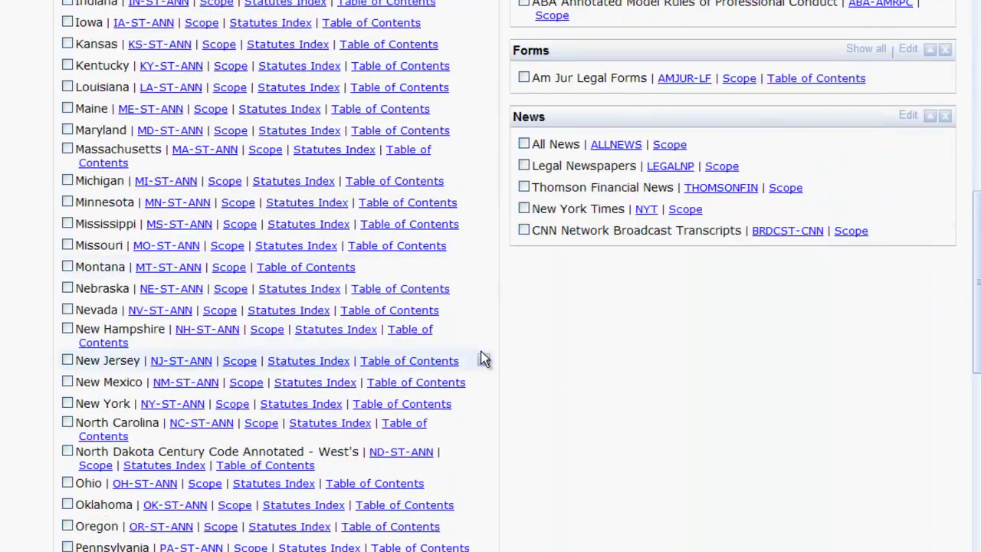
scroll(481, 351, "up", 8)
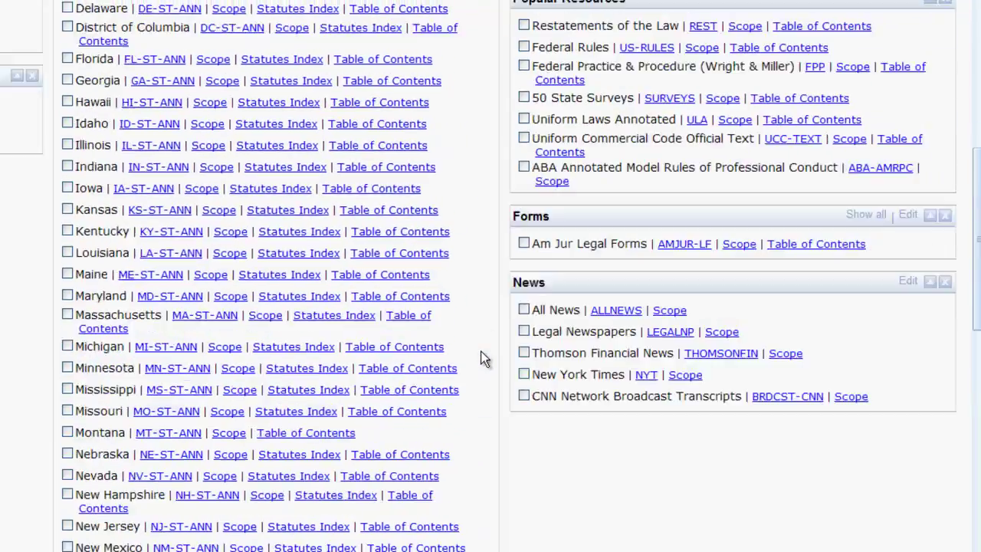
scroll(481, 351, "up", 1)
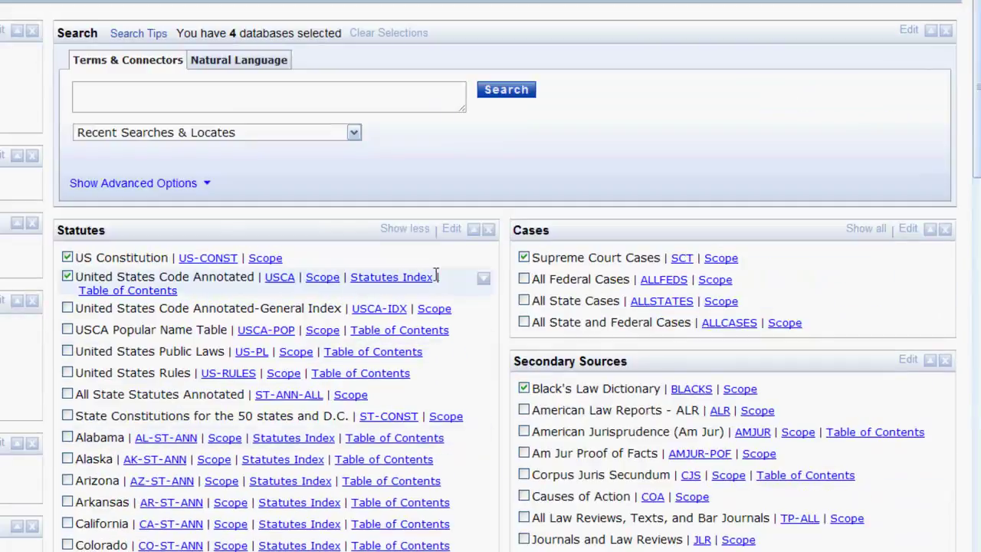
left_click(411, 230)
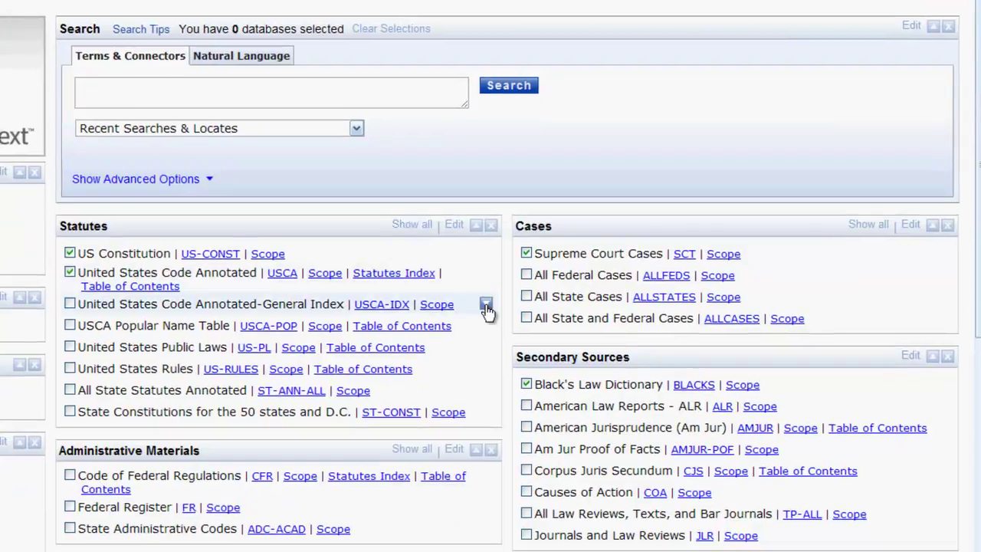
- Limit the Statutes section to 3 displayed items and save the setting
left_click(456, 230)
left_click(127, 336)
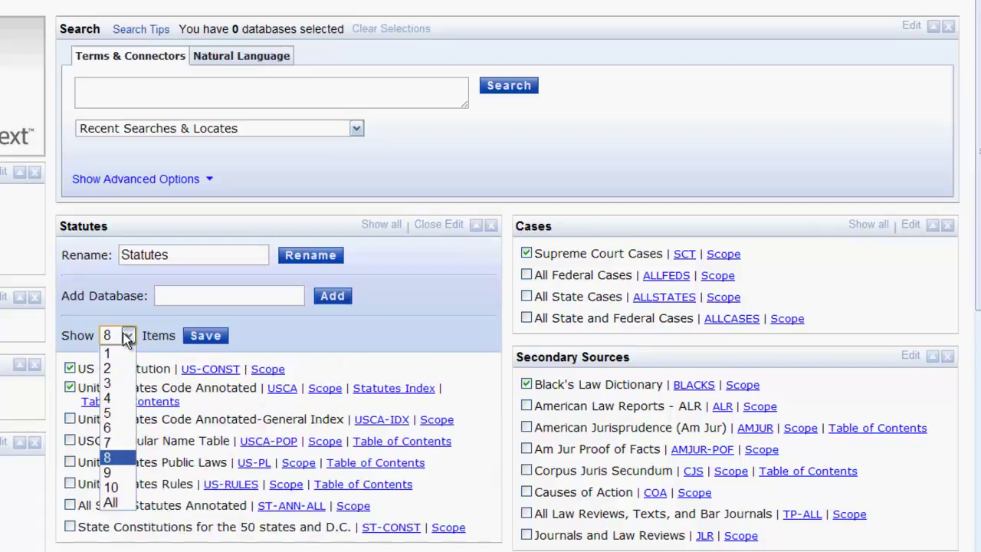
left_click(108, 383)
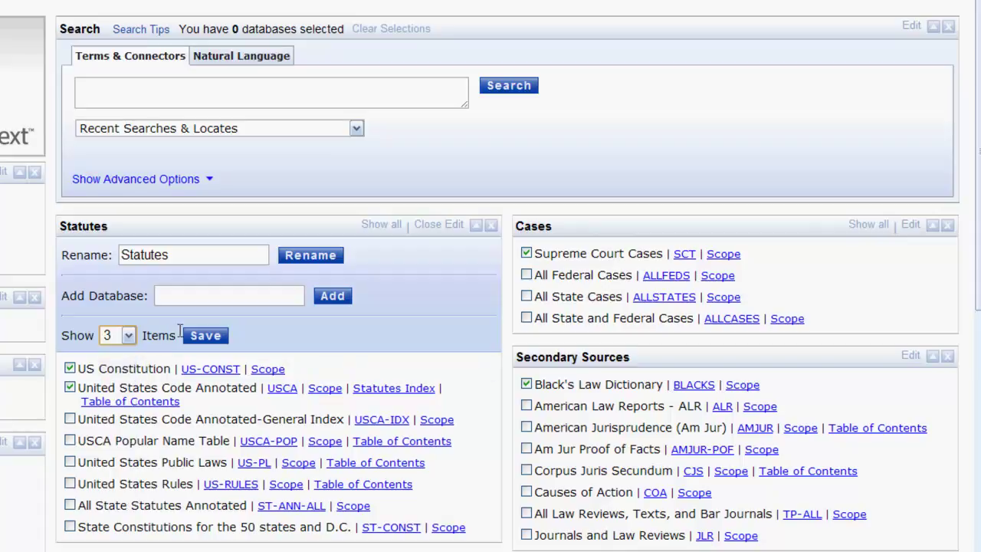
left_click(221, 334)
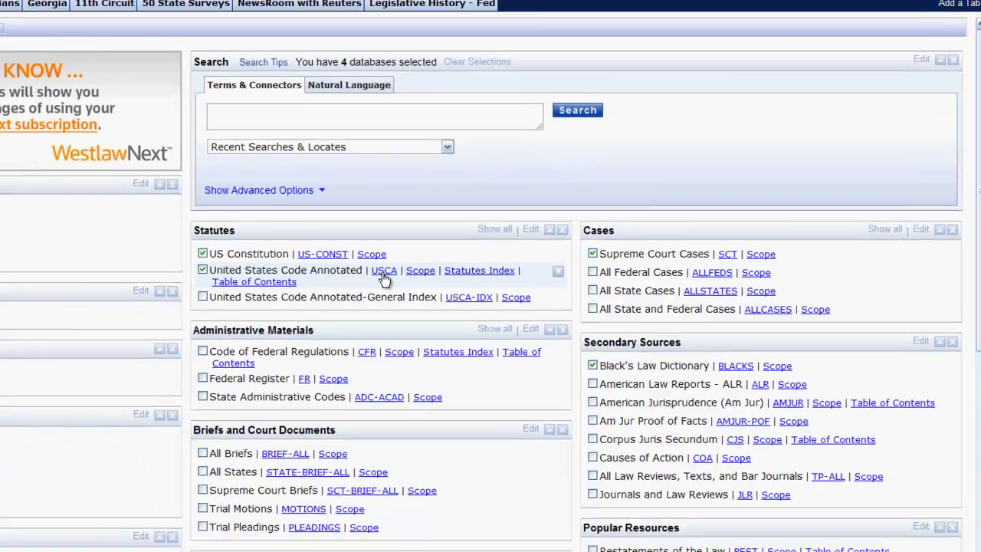
- View the search page for the United States Code Annotated database and return to the Law School page
left_click(282, 282)
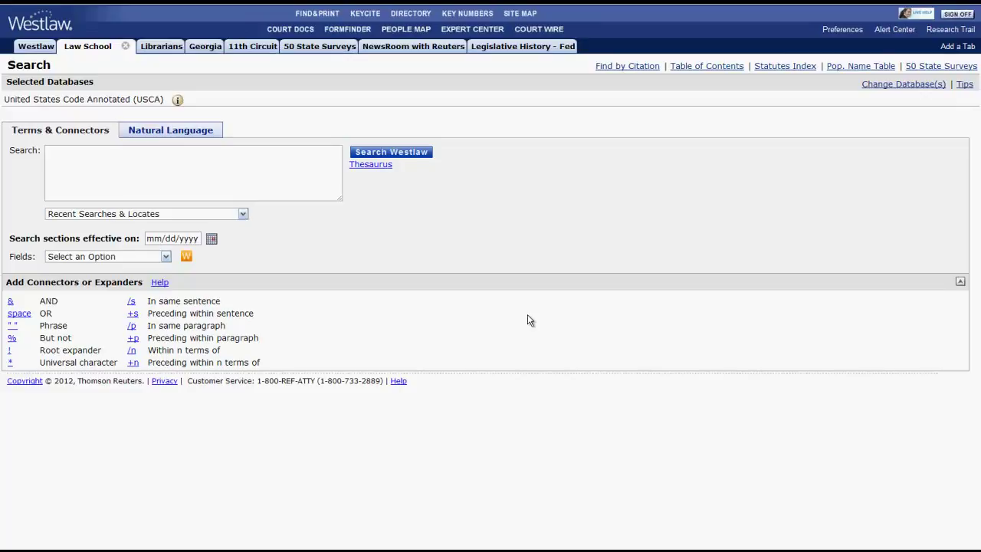
left_click(97, 51)
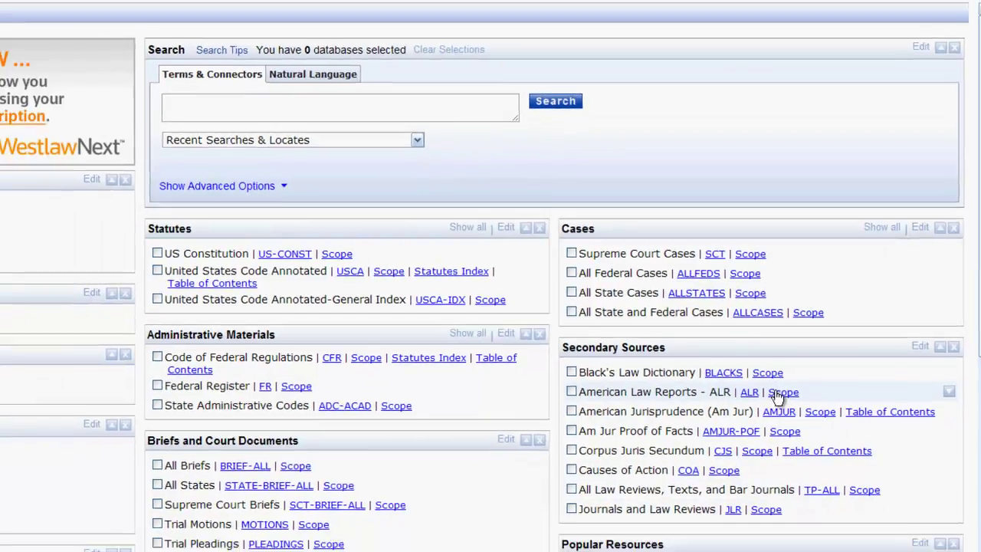
- Check the scope of American Law Reports and view the United States Code Annotated table of contents
left_click(778, 393)
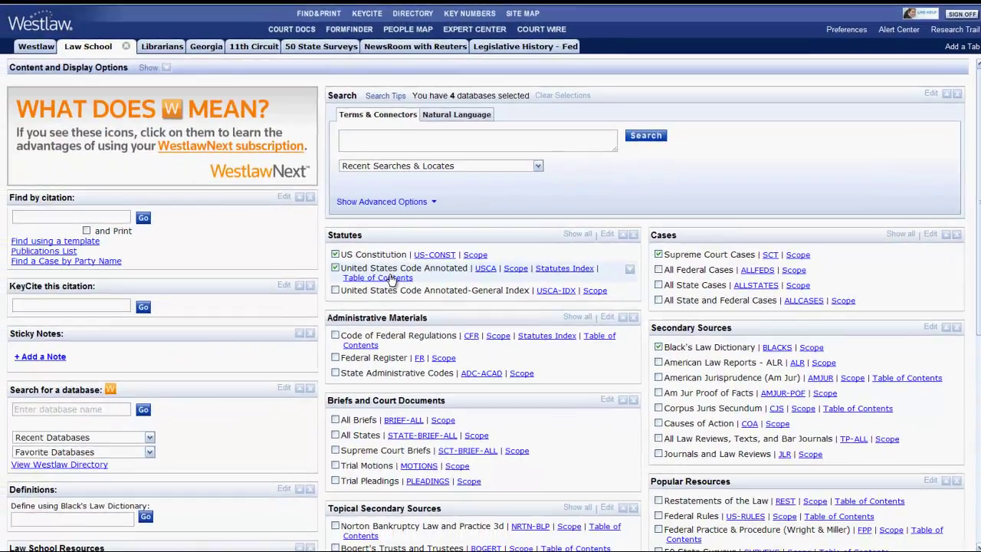
left_click(391, 281)
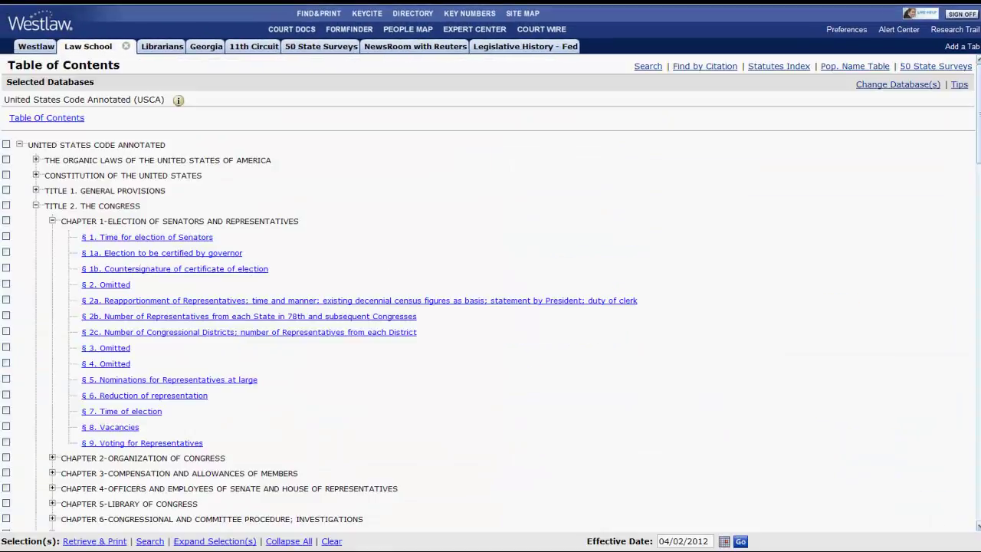
key("alt+Left")
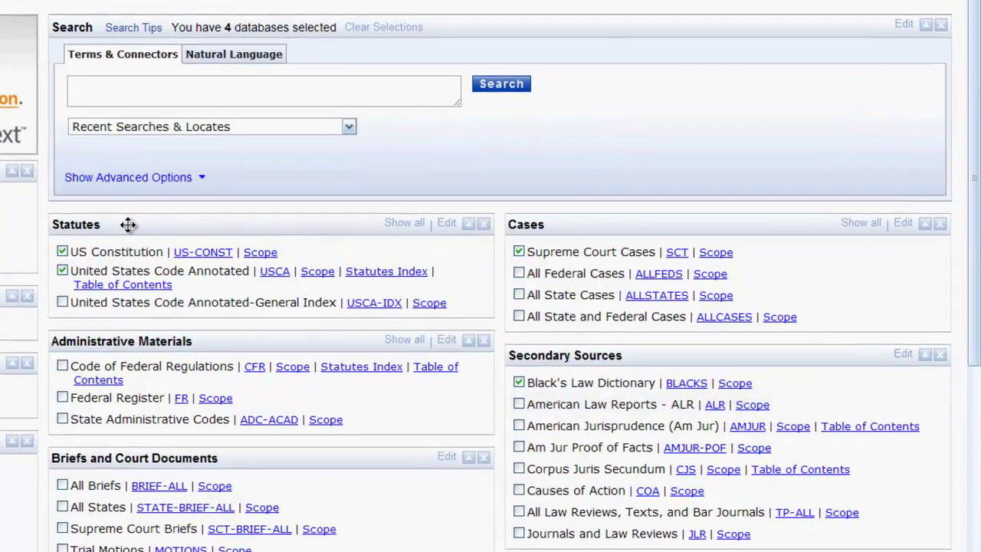
- Rearrange the page by moving Statutes above Secondary Sources and Cases beneath Administrative Materials
left_click_drag(127, 225, 566, 235)
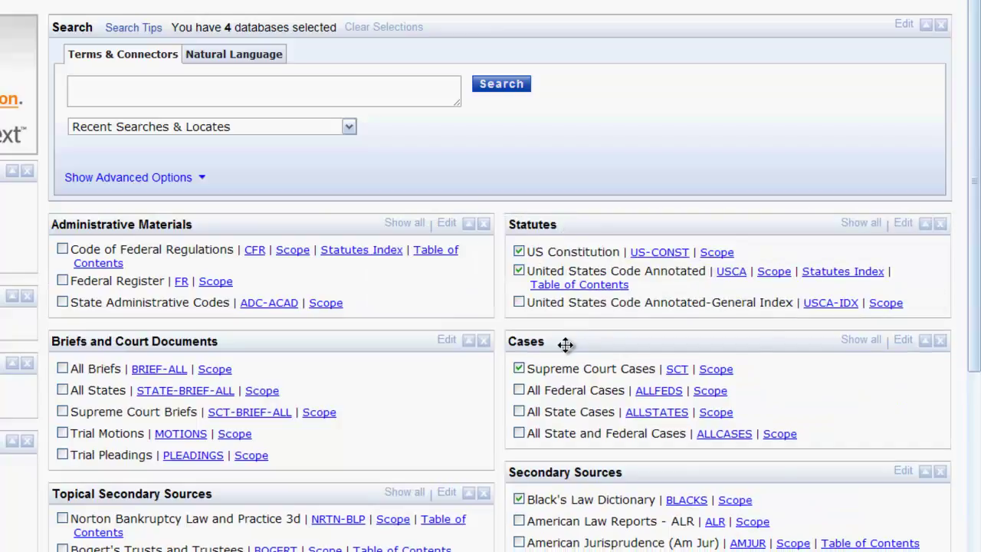
left_click_drag(565, 344, 296, 345)
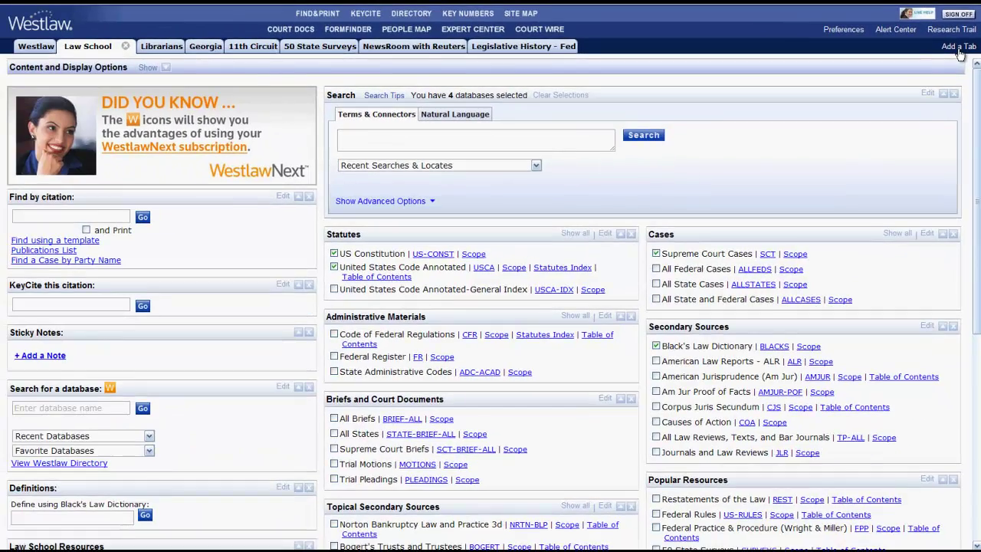
- Add the Federal Government and Connecticut tabs to the tab set and make Librarians the default tab
left_click(958, 47)
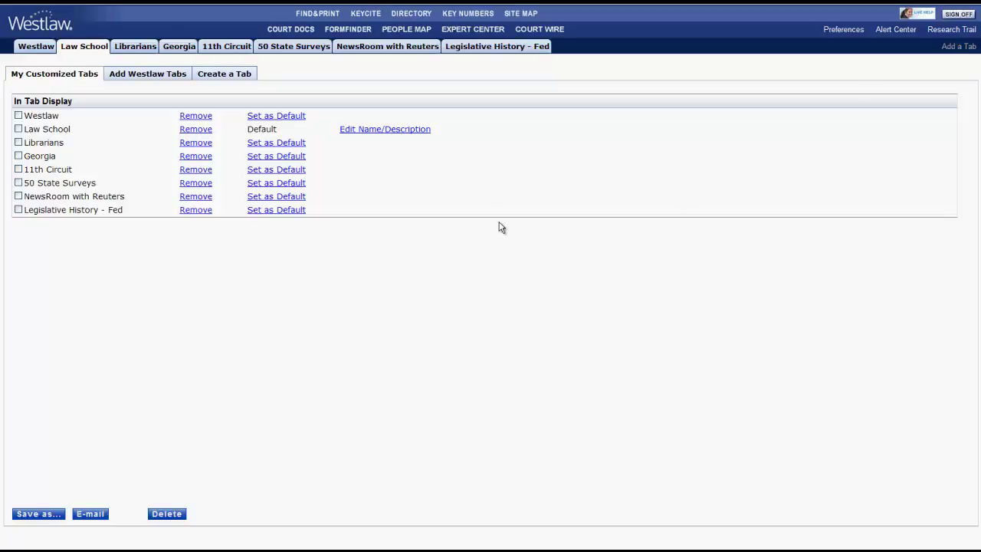
left_click(162, 77)
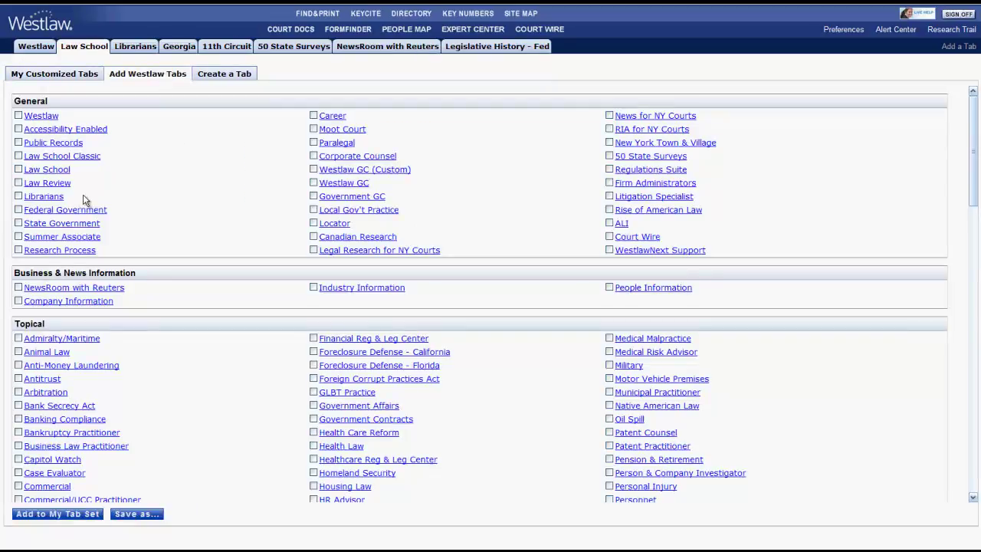
left_click(18, 209)
scroll(235, 428, "down", 10)
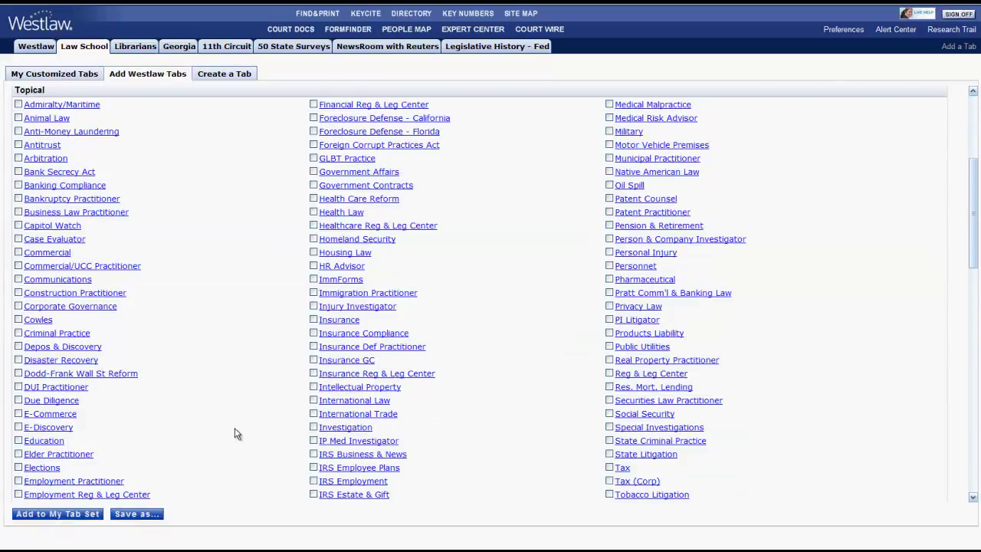
left_click(18, 293)
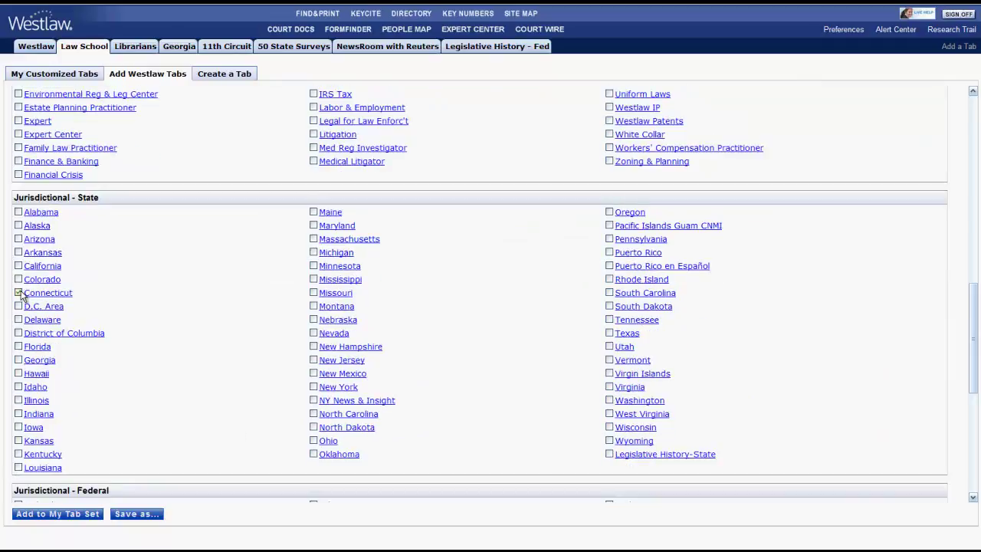
left_click(70, 518)
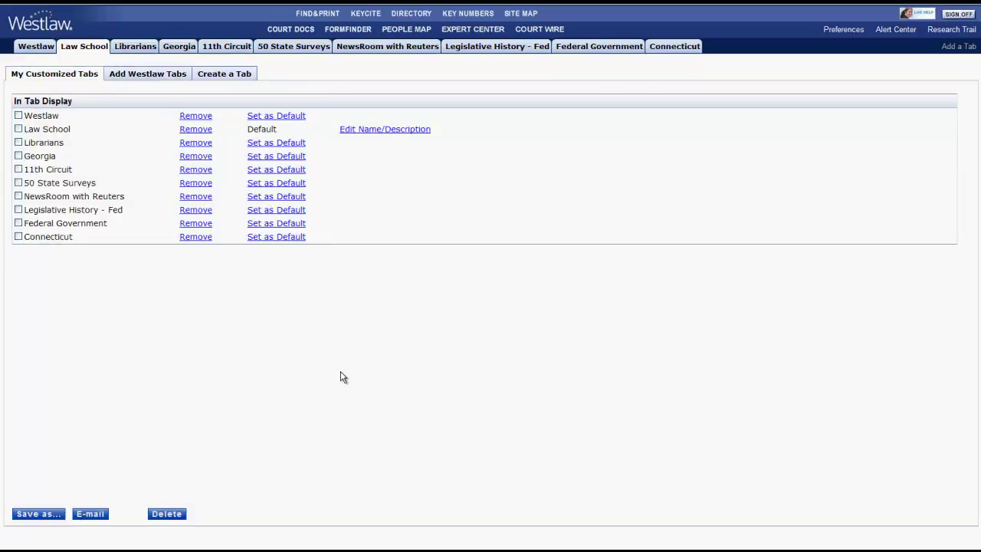
left_click(292, 145)
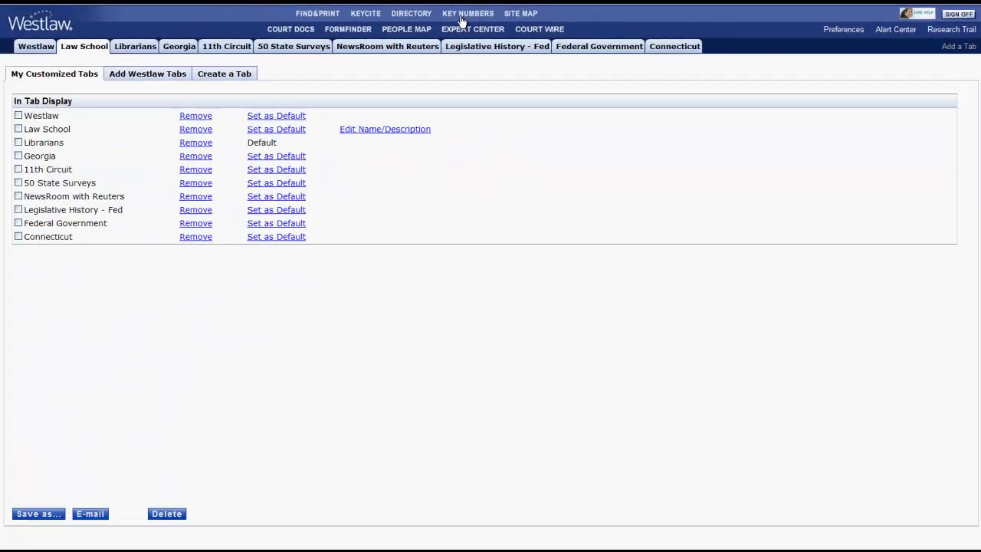
- Enter the citation 410 us 113 in the Find & Print request for multiple citations
left_click(323, 17)
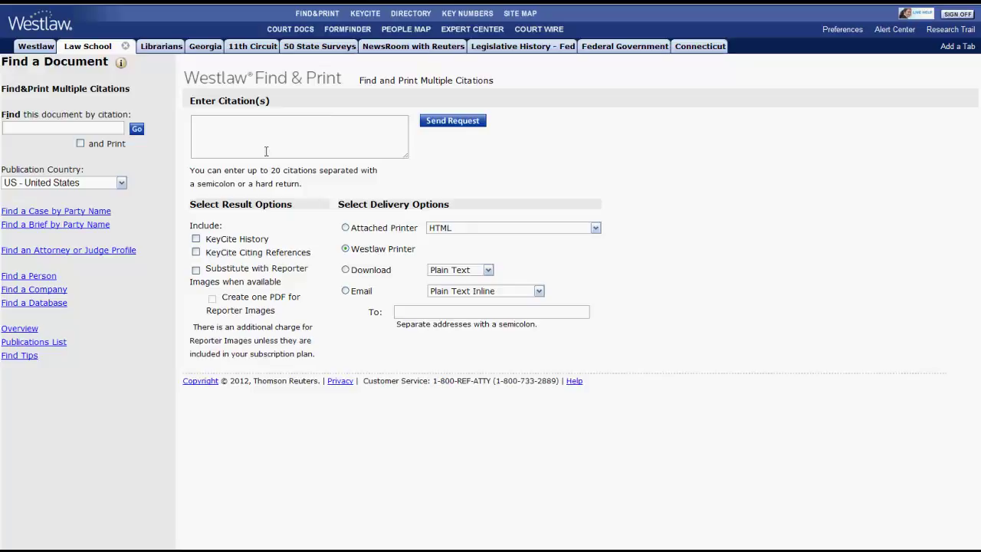
left_click(216, 133)
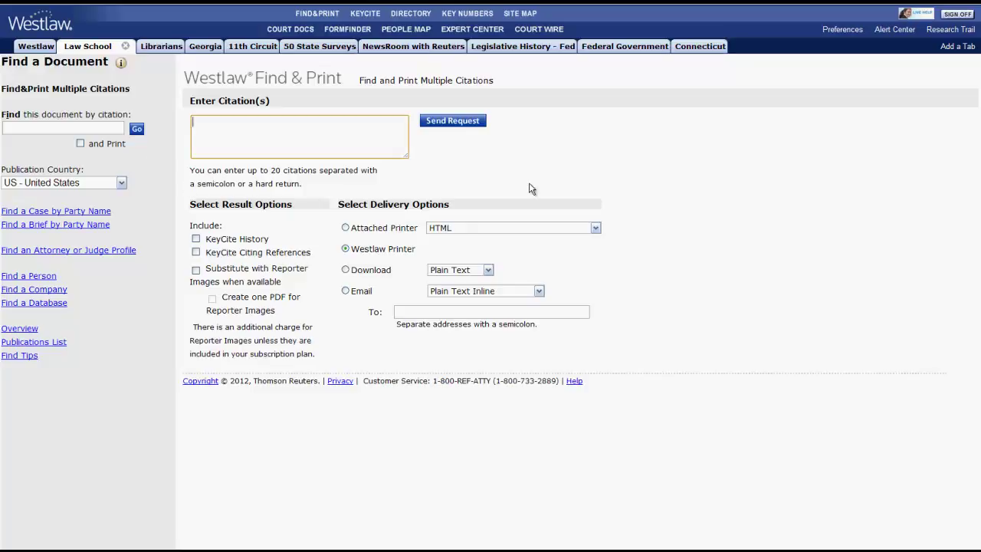
type("410 us 113")
left_click(632, 204)
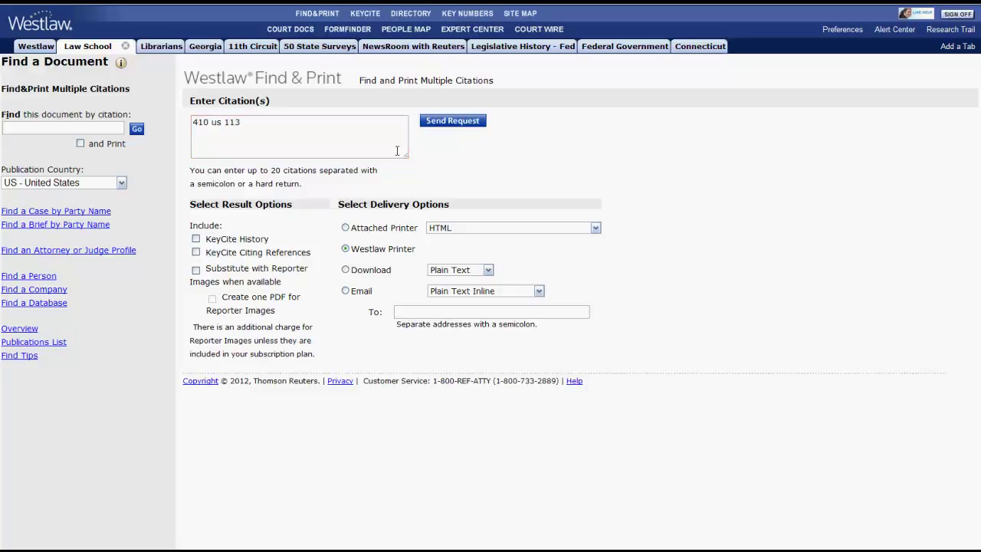
- View the KeyCite page and the U.S. Federal Materials category of the Westlaw Directory
left_click(360, 15)
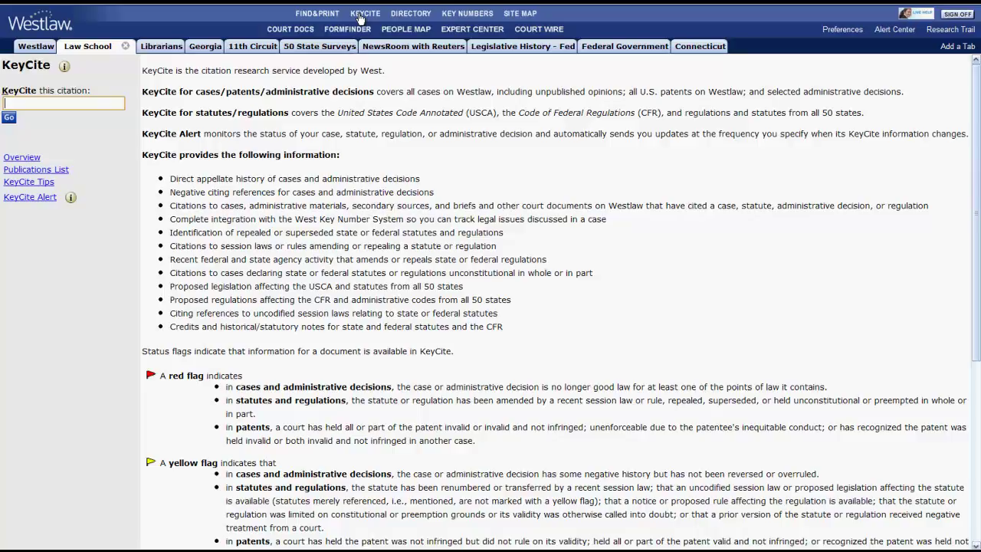
left_click(420, 83)
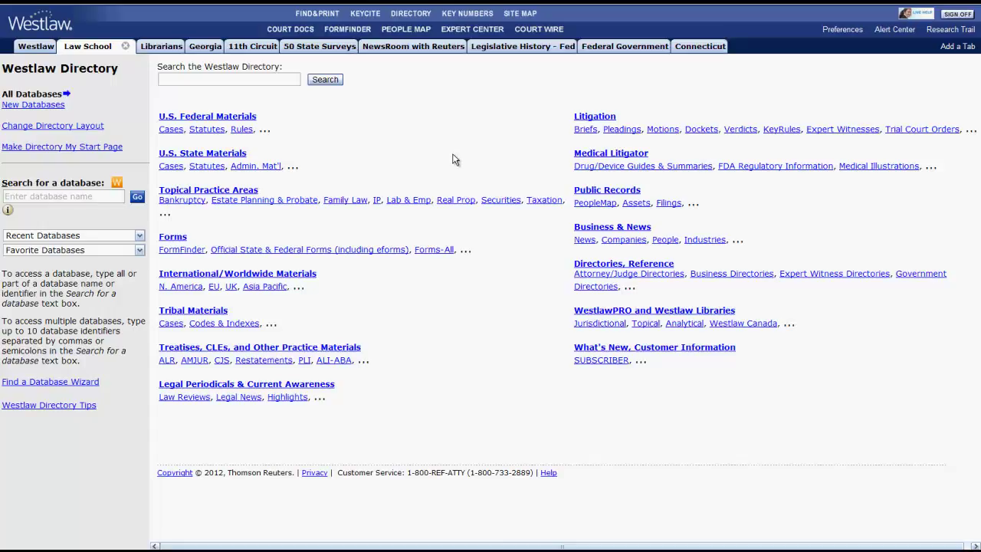
left_click(245, 119)
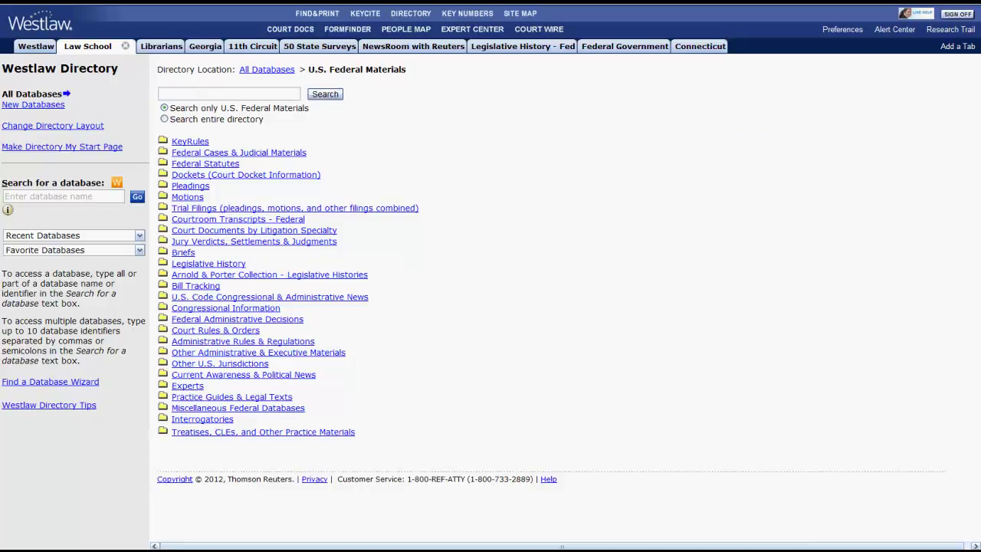
key("alt+Left")
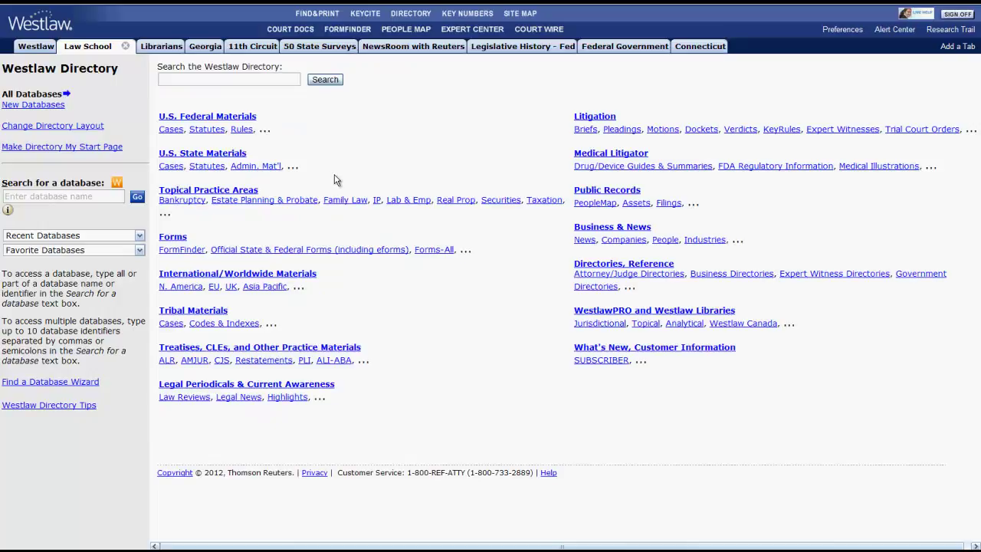
left_click(477, 16)
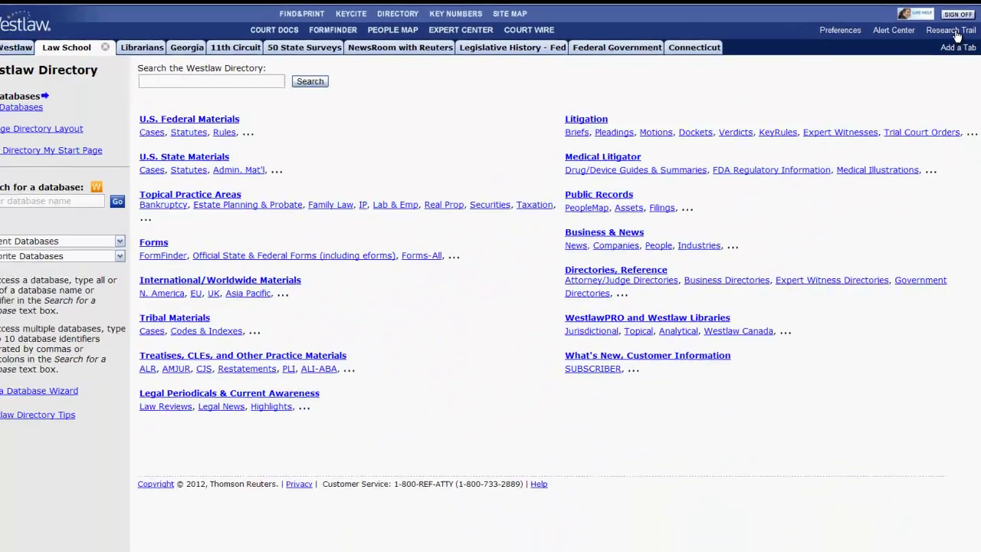
- Open the current research trail and view the list of all research trails
left_click(954, 31)
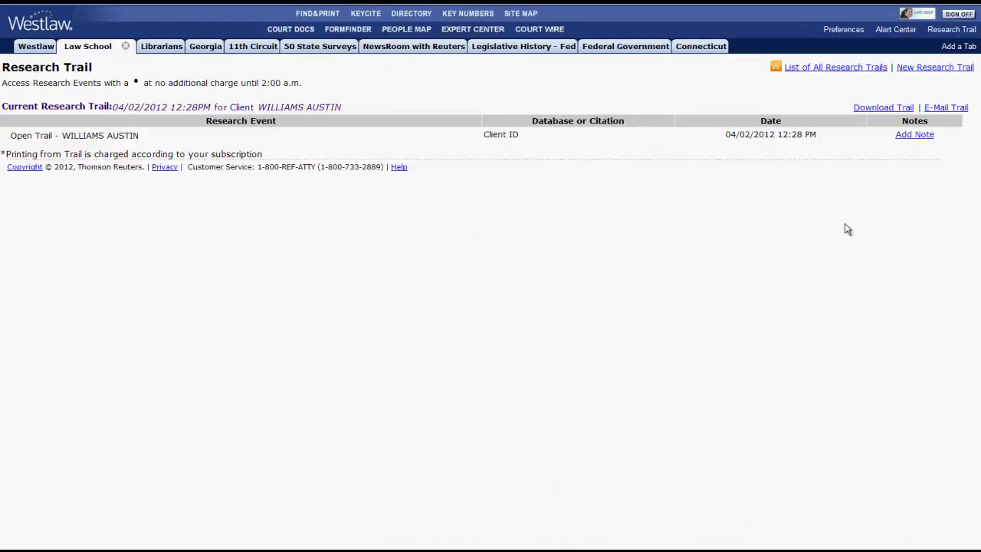
left_click(841, 69)
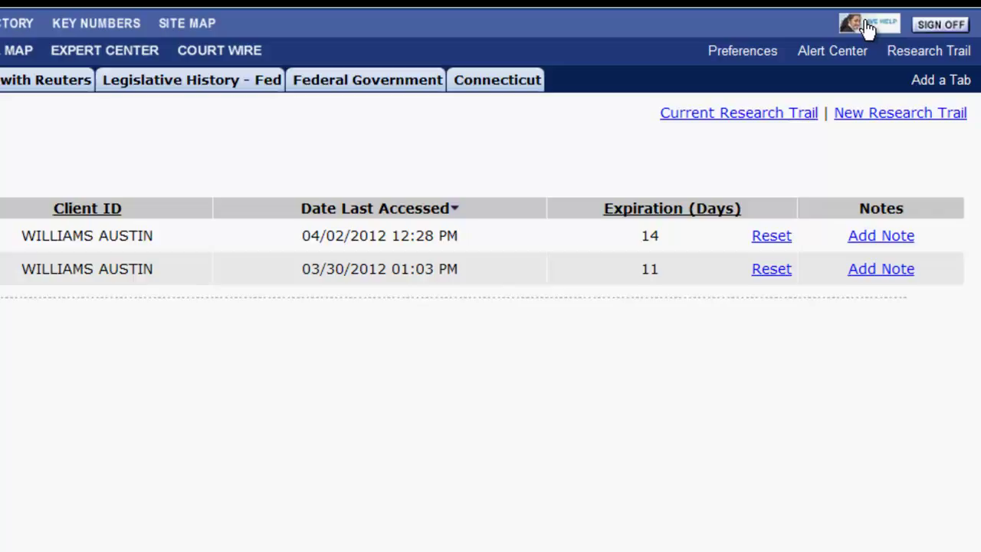
- View the Live Help request form, exit it without sending and return to the Law School page
left_click(868, 27)
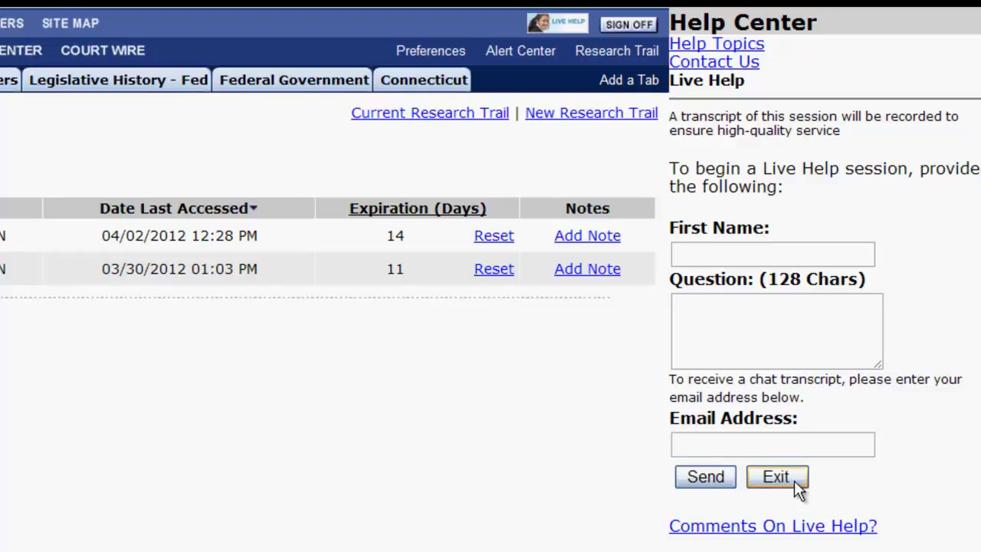
left_click(829, 393)
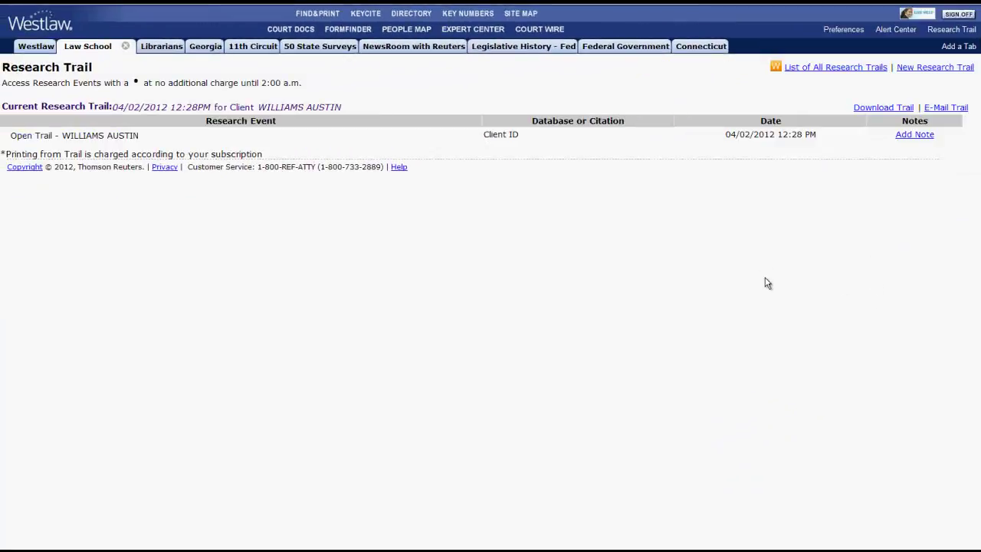
left_click(82, 51)
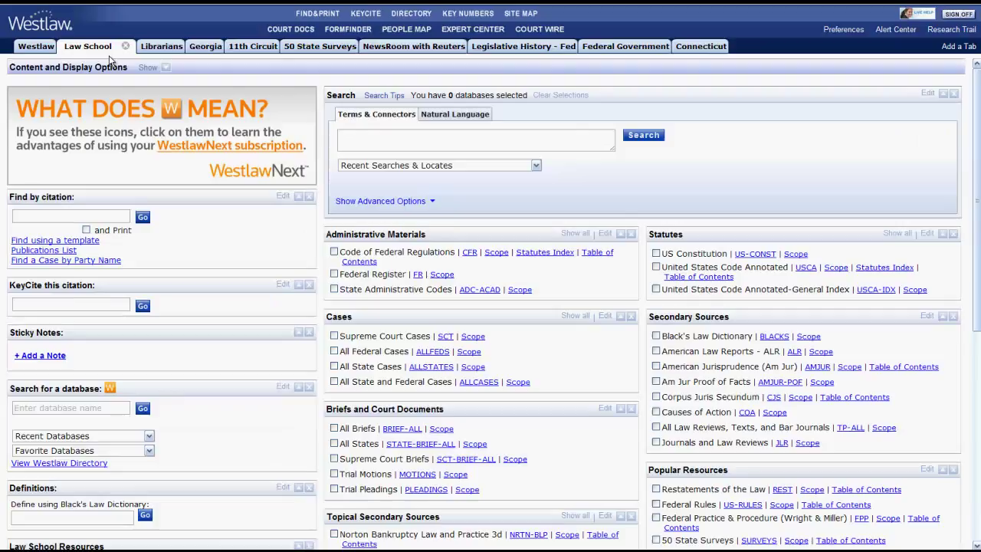